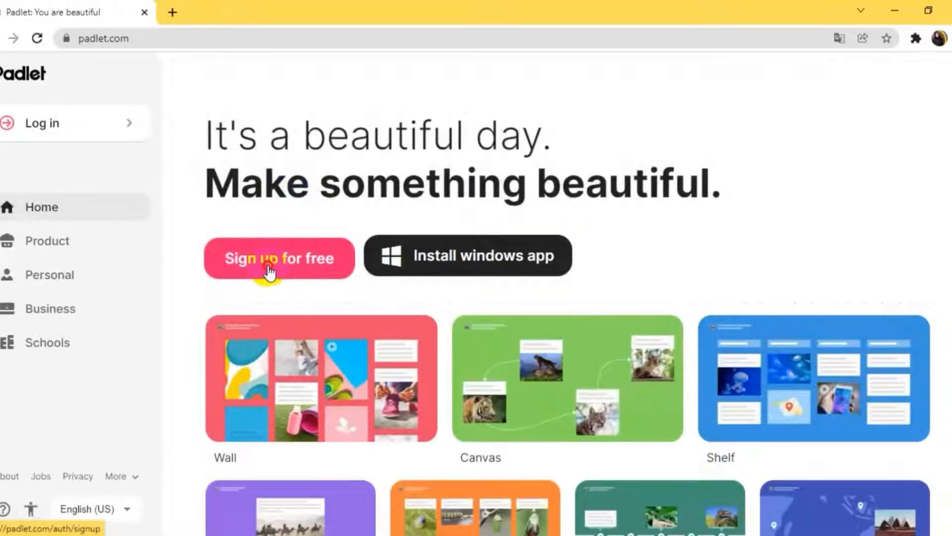
- Sign up for Padlet using a Google account
left_click(269, 271)
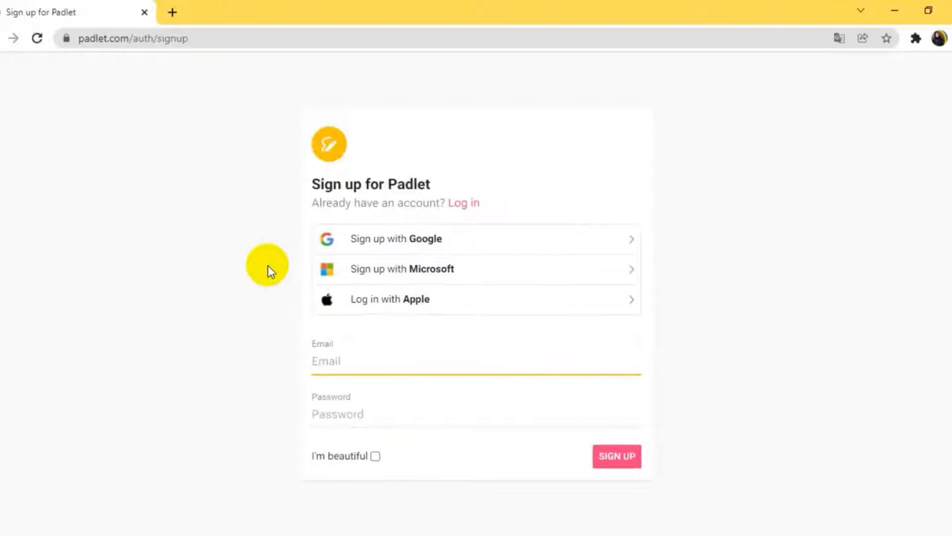
left_click(382, 243)
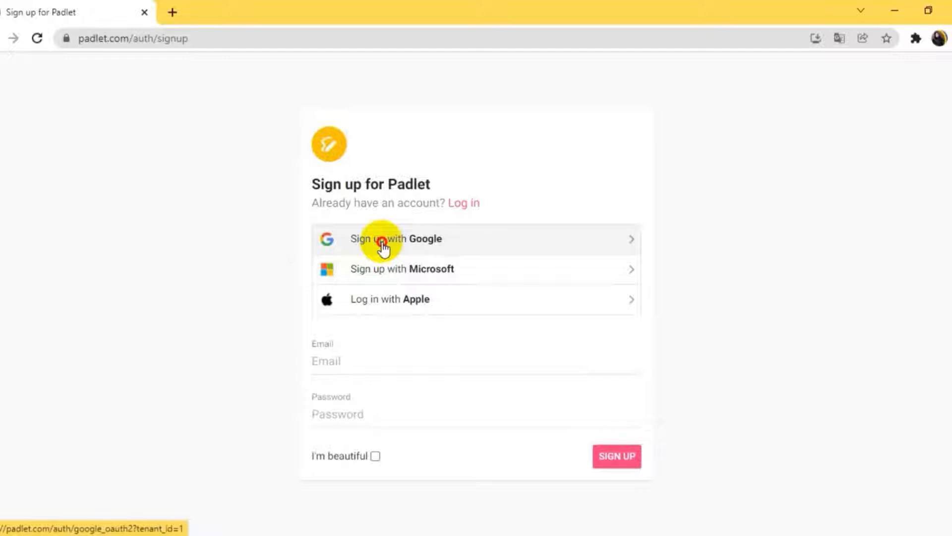
left_click(382, 242)
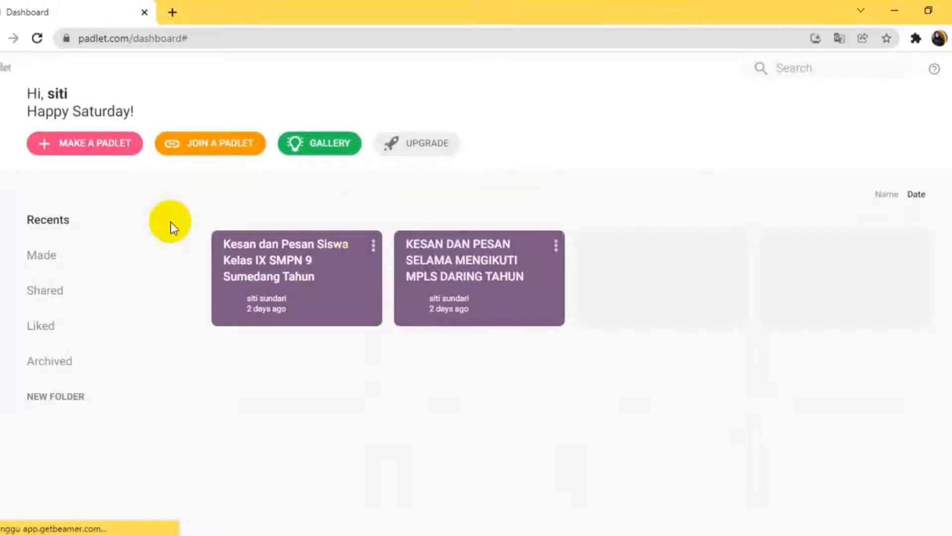
- Make a new blank padlet with the Wall layout
left_click(71, 146)
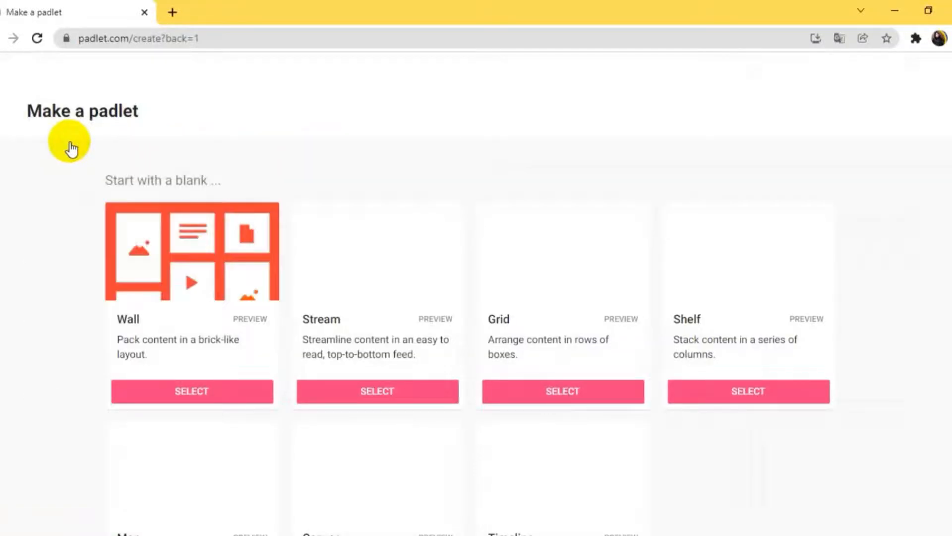
scroll(340, 311, "down", 3)
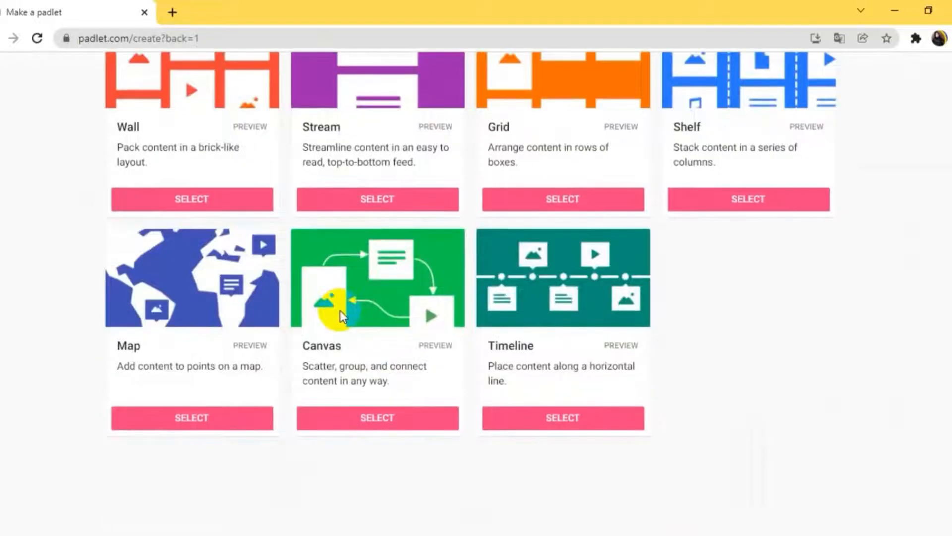
scroll(340, 310, "up", 2)
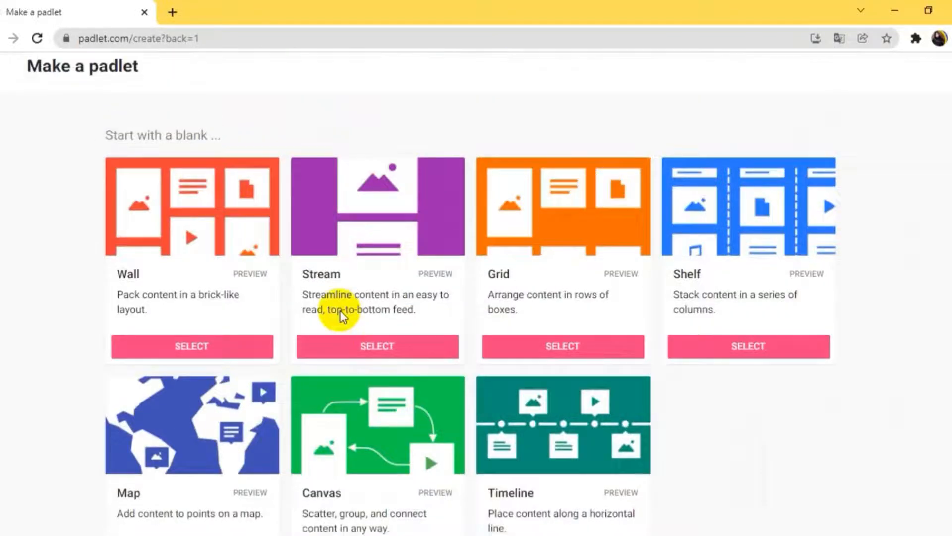
left_click(190, 346)
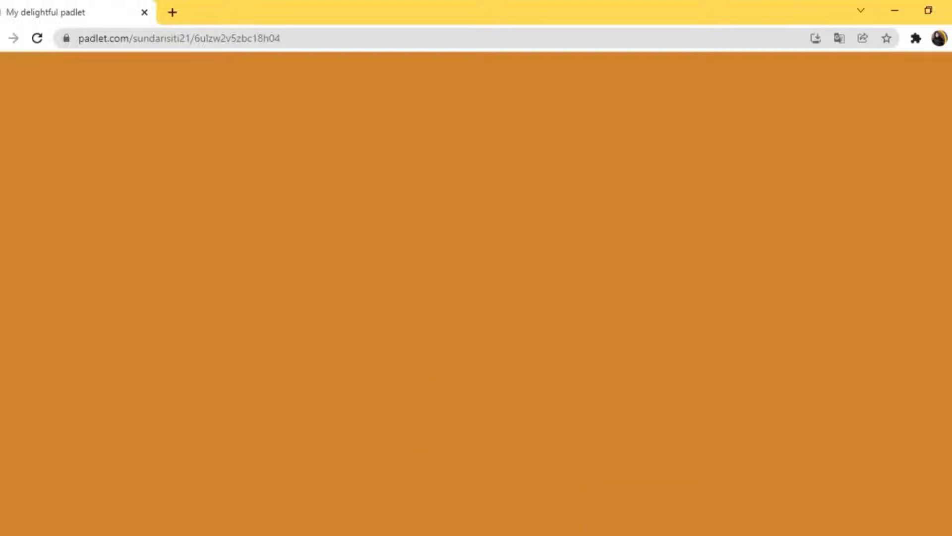
- Switch to the Word document, copy the two-line heading "MENYELESAIKAN PERSAMAAN KUADRAT DENGAN MELENGKAPKAN KUADRAT SEMPURNA", and return to the padlet
mouse_move(605, 535)
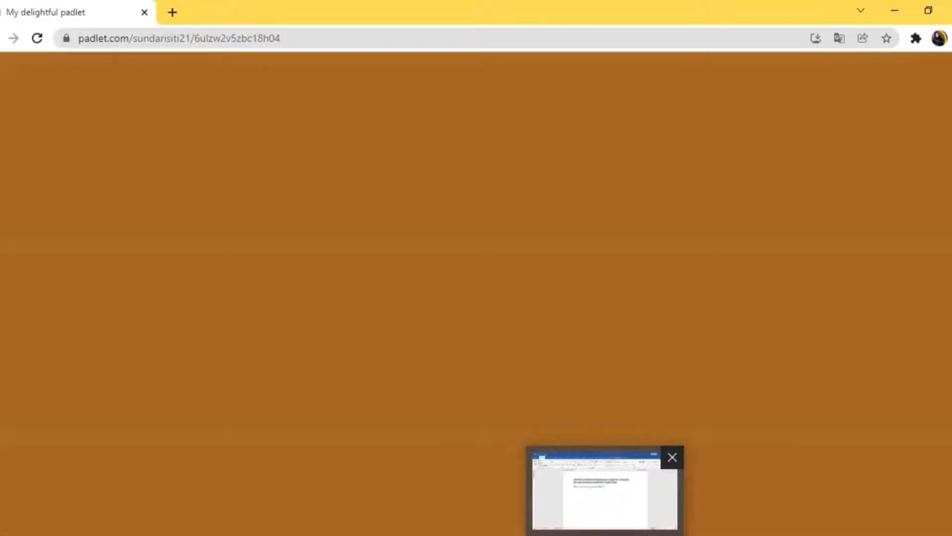
left_click(605, 535)
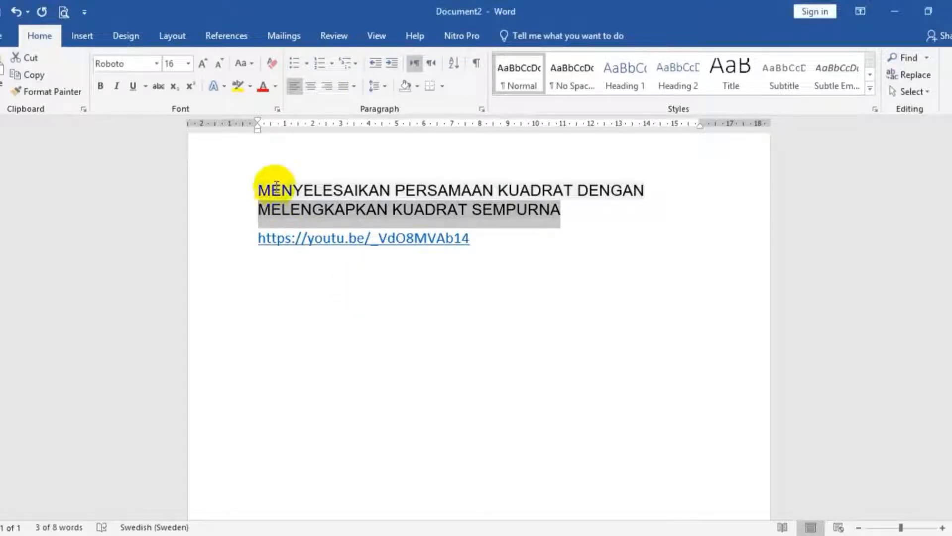
left_click_drag(254, 187, 559, 208)
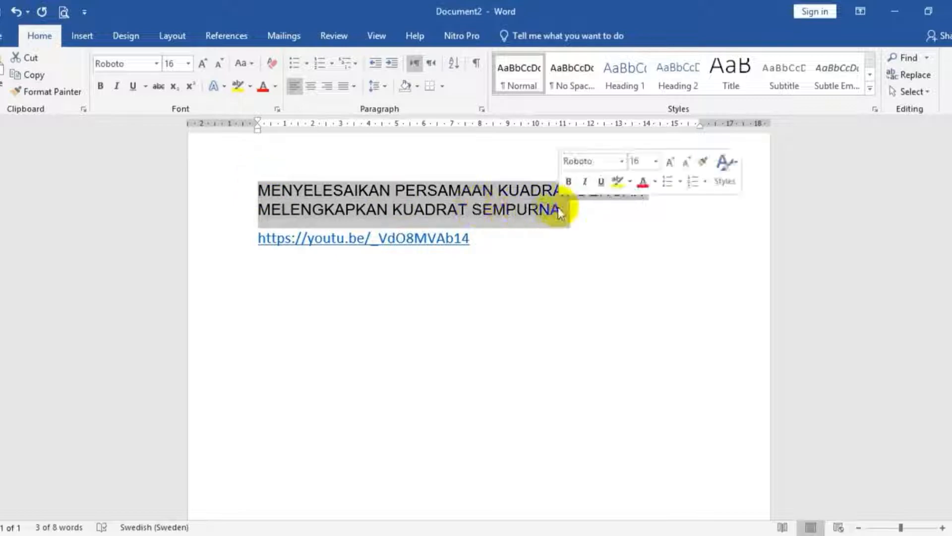
right_click(436, 193)
left_click(455, 219)
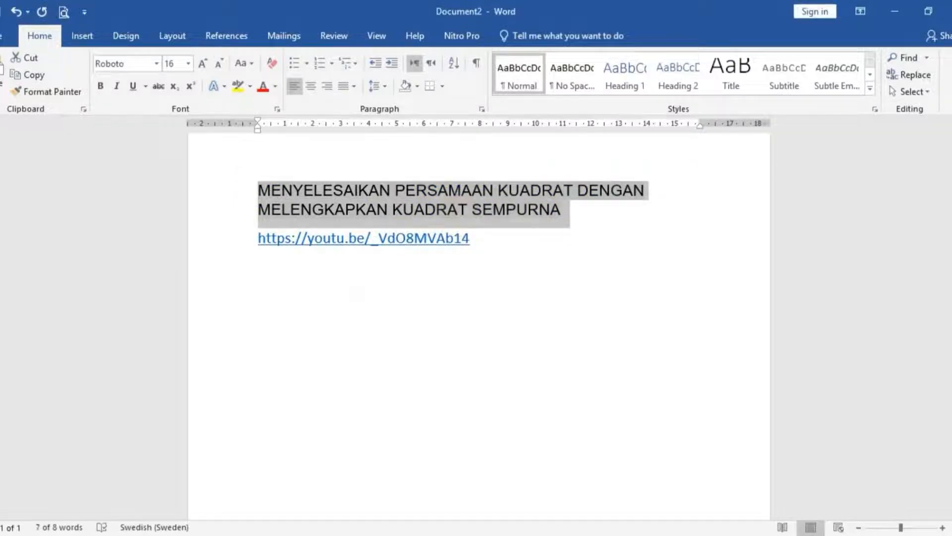
key("alt+Tab")
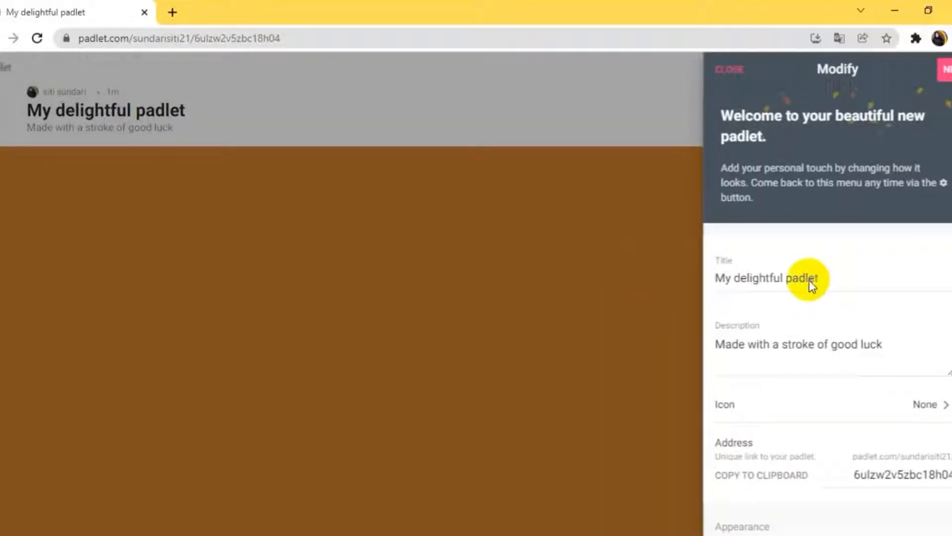
- In the padlet's settings, replace the title with the copied heading "MENYELESAIKAN PERSAMAAN KUADRAT DENGAN MELENGKAPKAN KUADRAT SEMPURNA"
key("Escape")
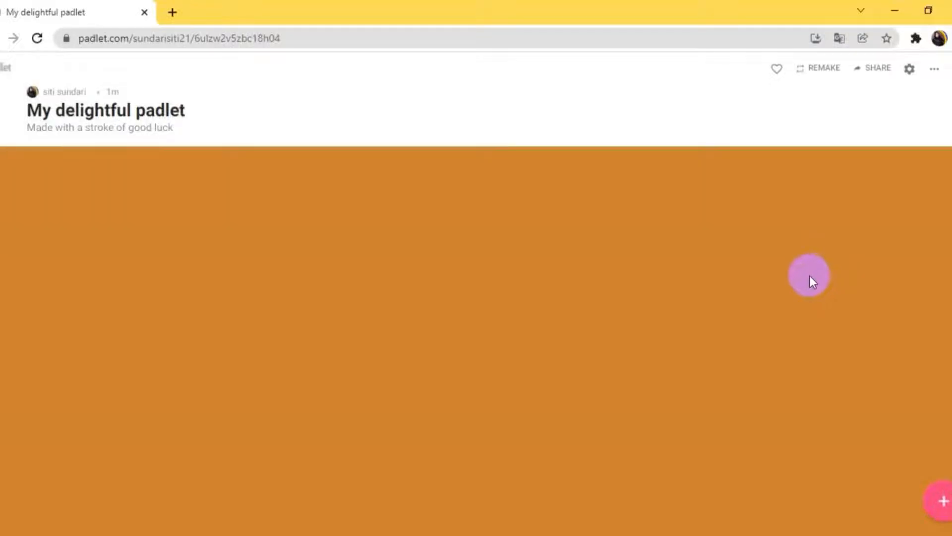
left_click(906, 72)
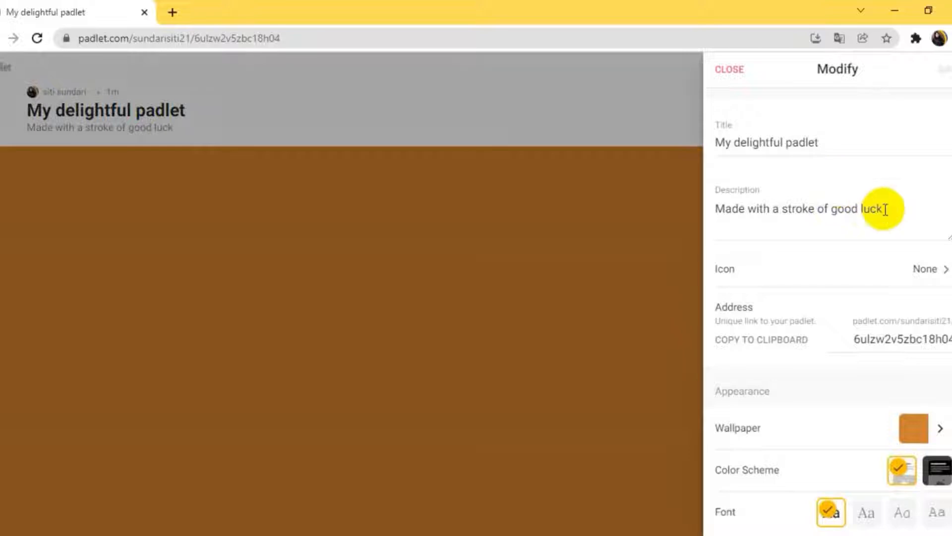
left_click_drag(838, 141, 690, 145)
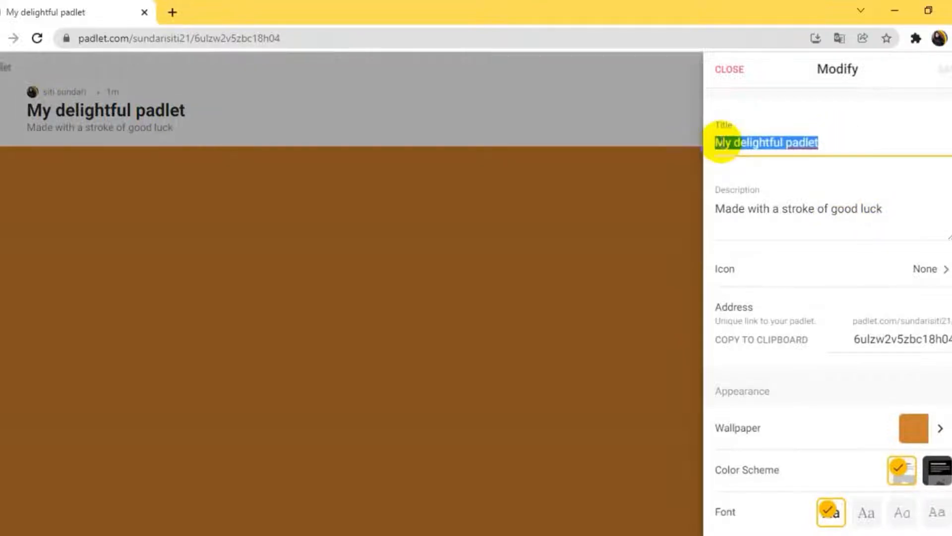
right_click(729, 141)
left_click(701, 215)
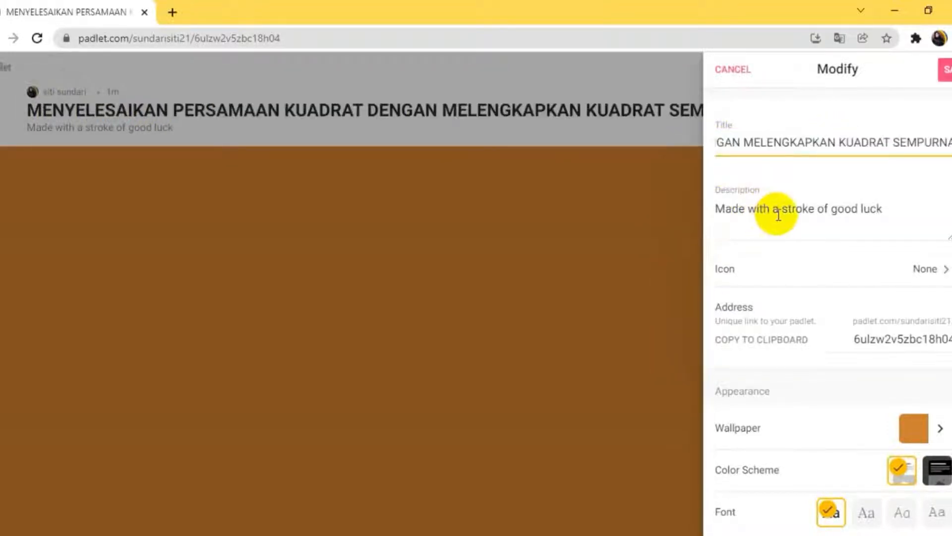
- Replace the padlet's description with "Senin, 6 Desember 2021", save the changes and close the settings
left_click_drag(884, 209, 713, 210)
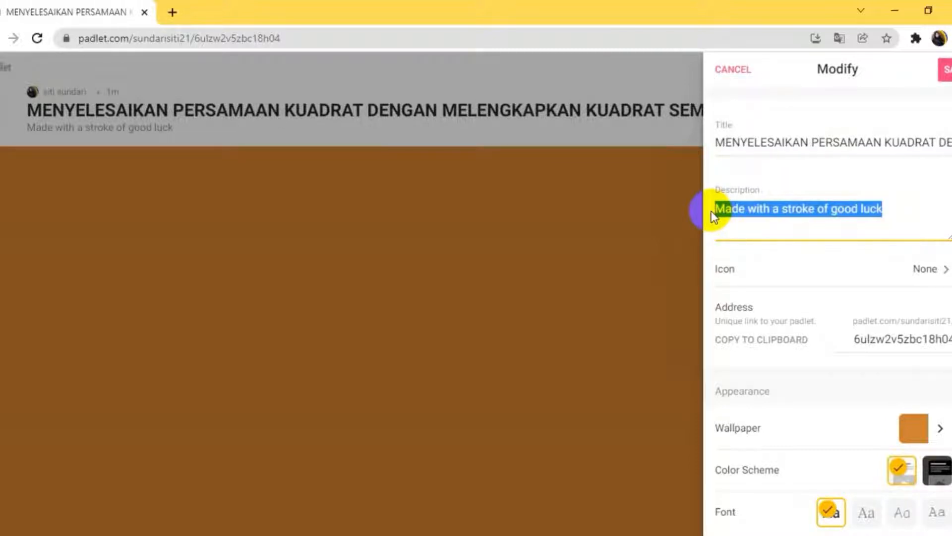
type("Seni")
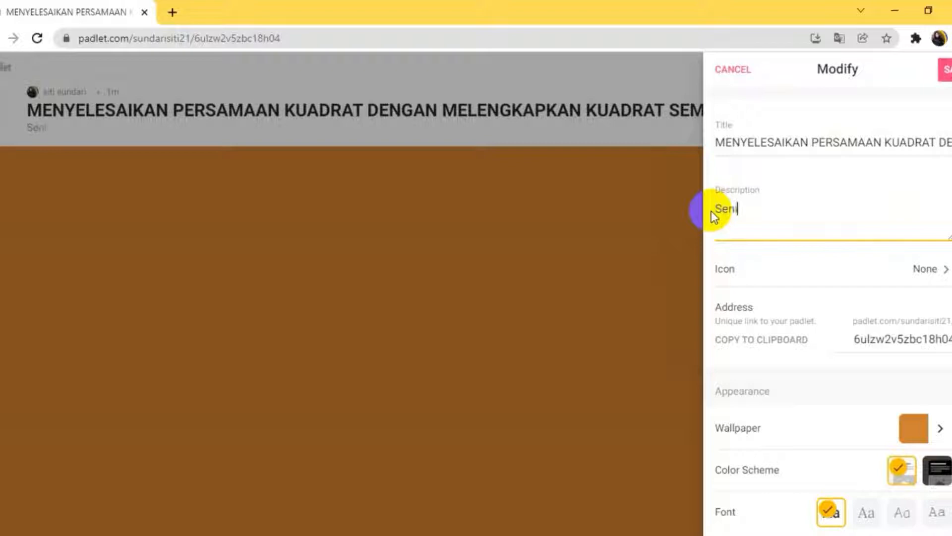
type("n, 6 Dese")
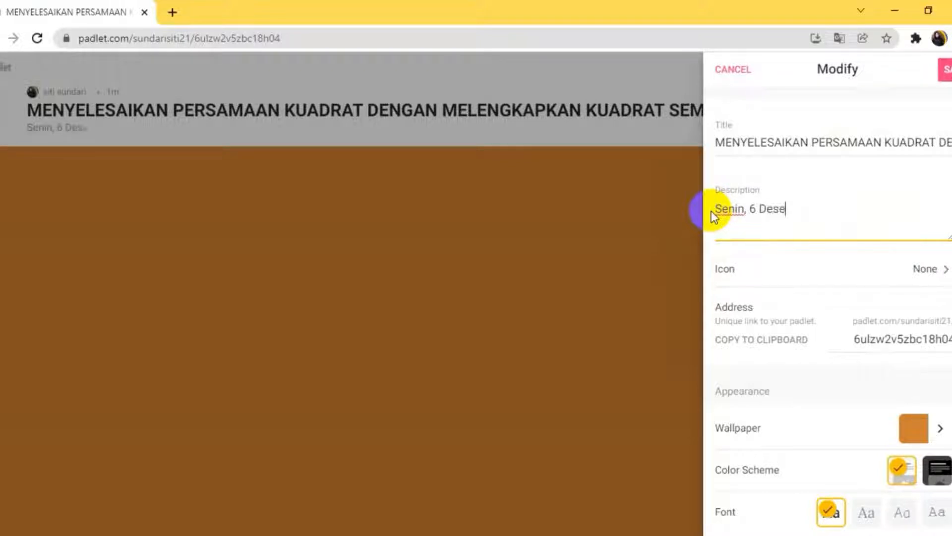
type("mber 2021")
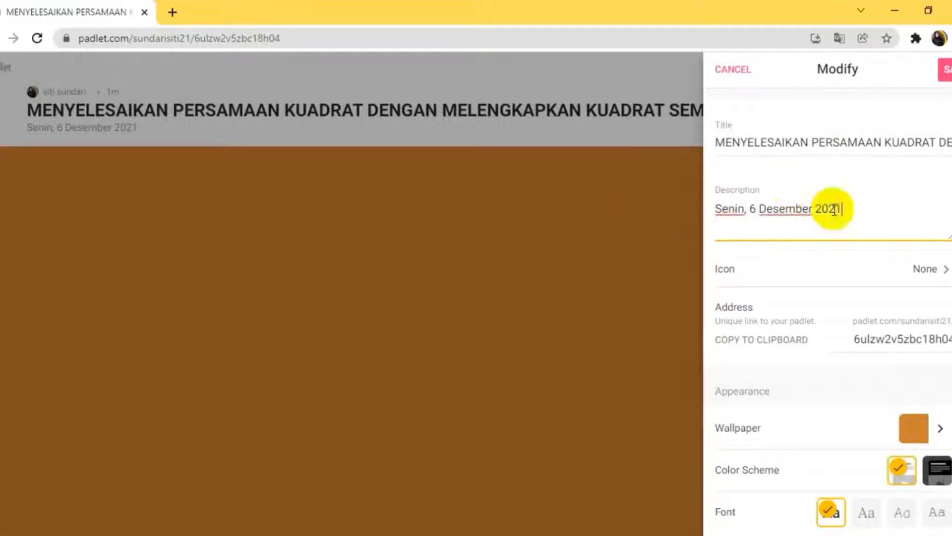
left_click(945, 69)
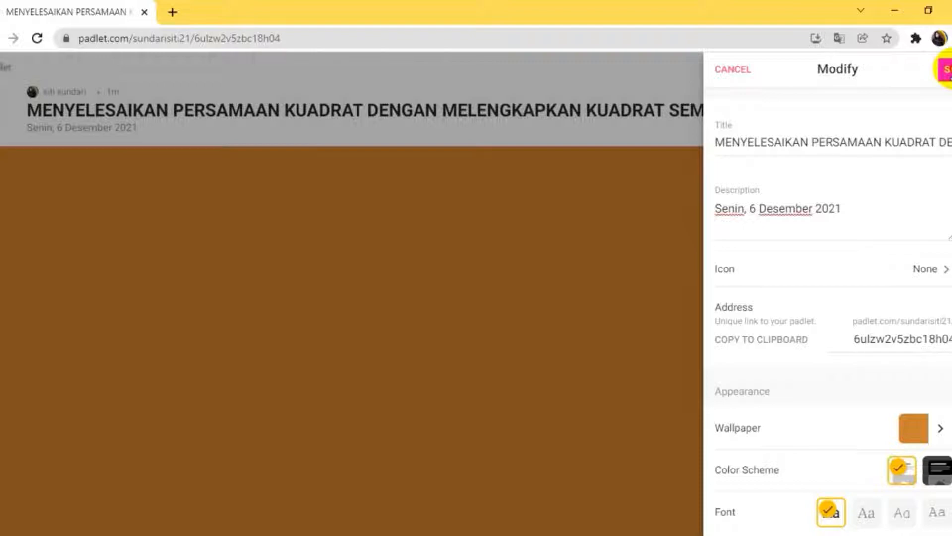
left_click(945, 69)
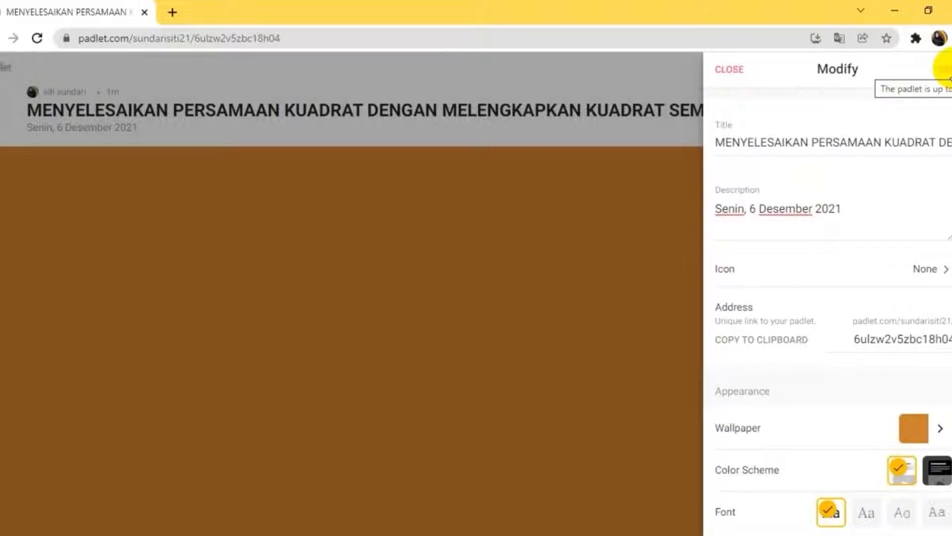
left_click(729, 70)
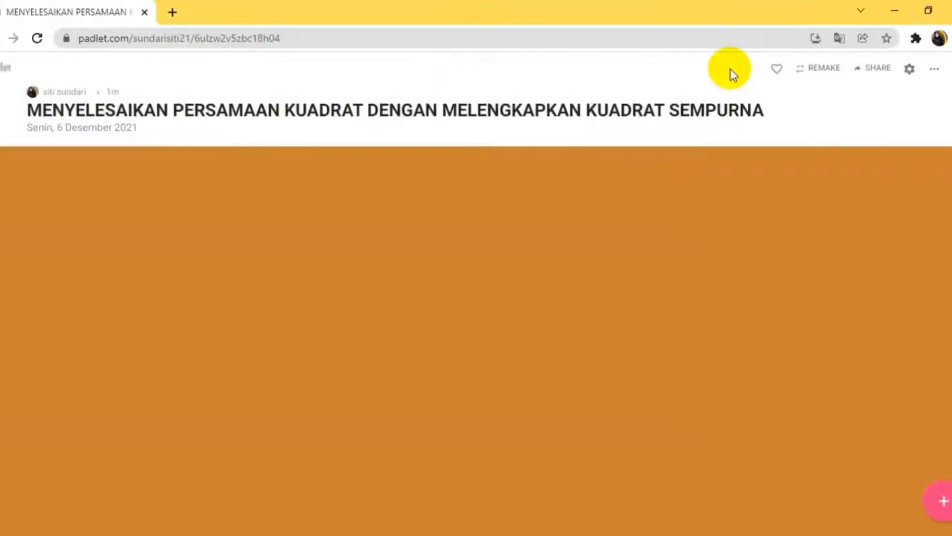
- Start a new post on the wall
left_click(942, 504)
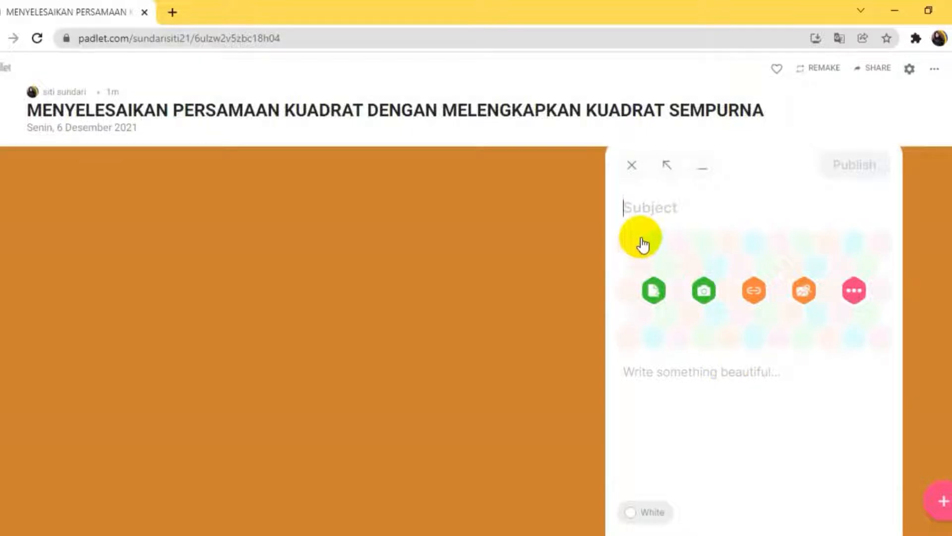
type("me")
key("BackSpace")
key("BackSpace")
type("me")
key("BackSpace")
key("BackSpace")
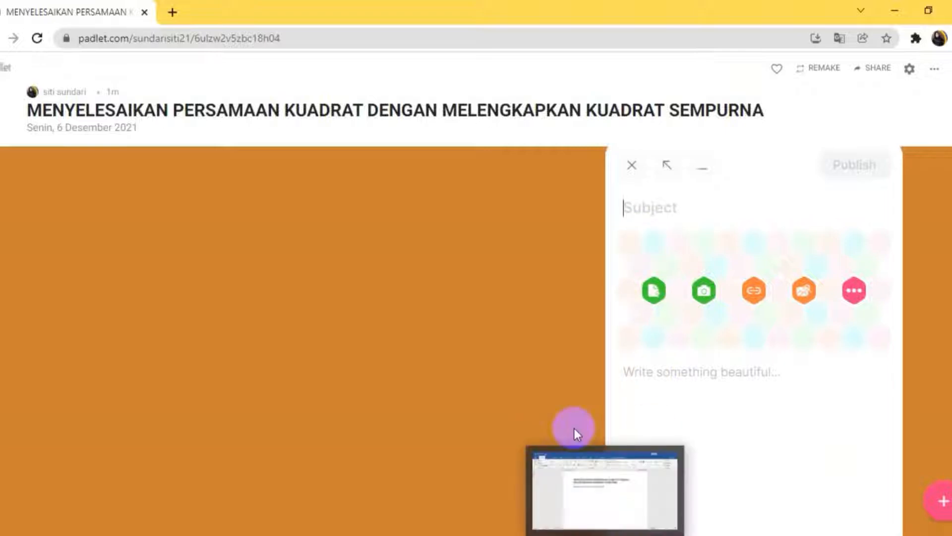
- Copy the selected heading "MENYELESAIKAN PERSAMAAN KUADRAT DENGAN MELENGKAPKAN KUADRAT SEMPURNA" from Word and paste it as the new post's subject
left_click(587, 486)
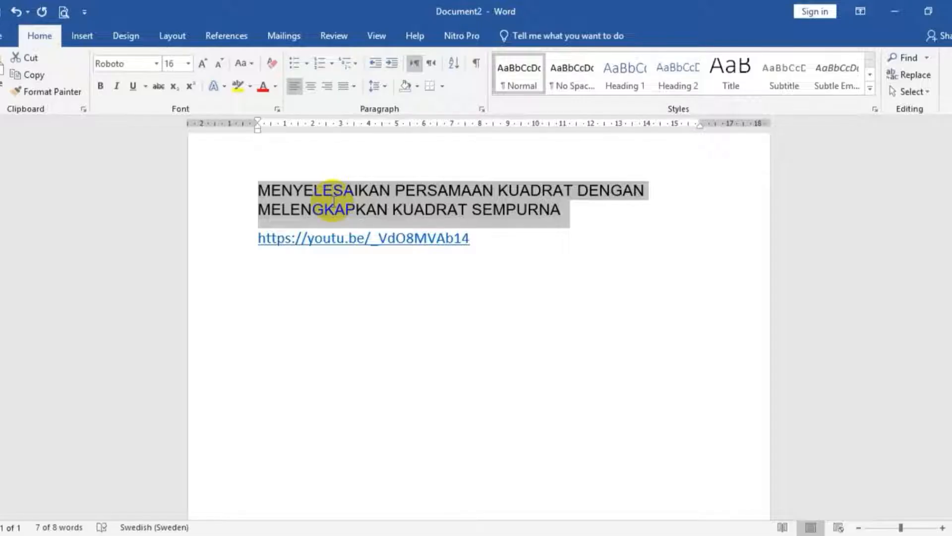
right_click(299, 189)
left_click(320, 216)
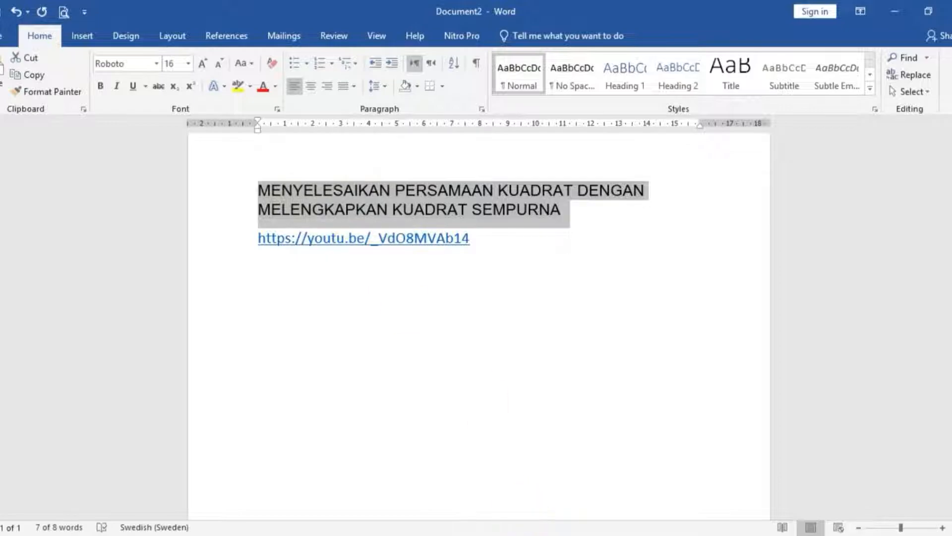
left_click(411, 517)
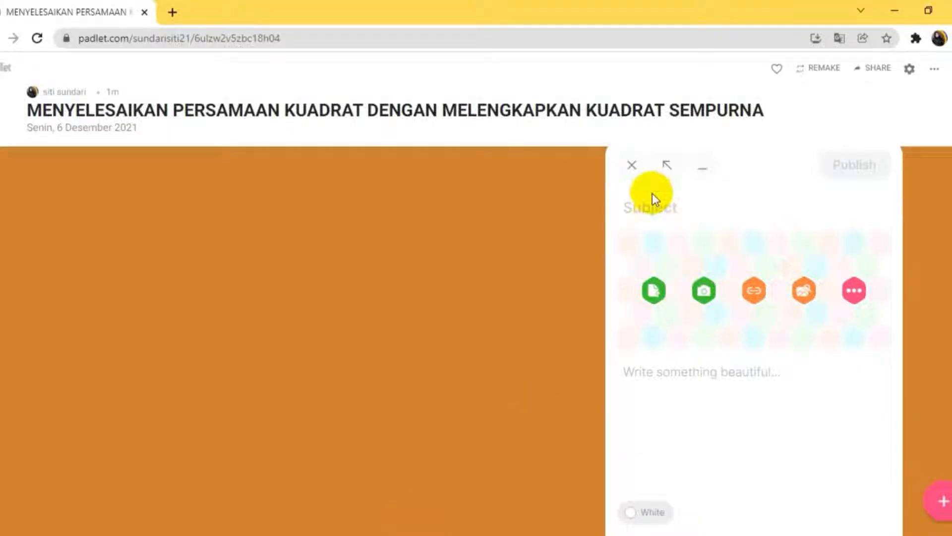
left_click(646, 212)
key("ctrl+v")
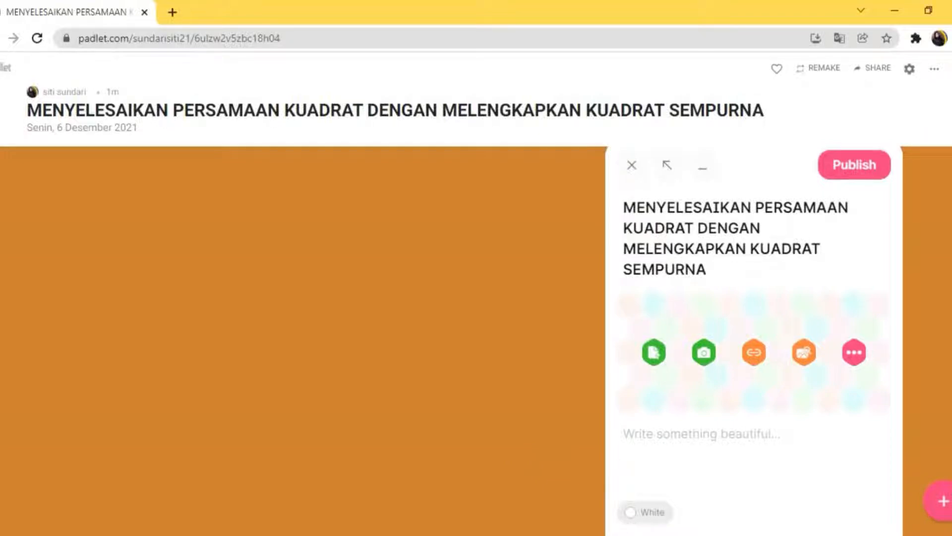
left_click(583, 534)
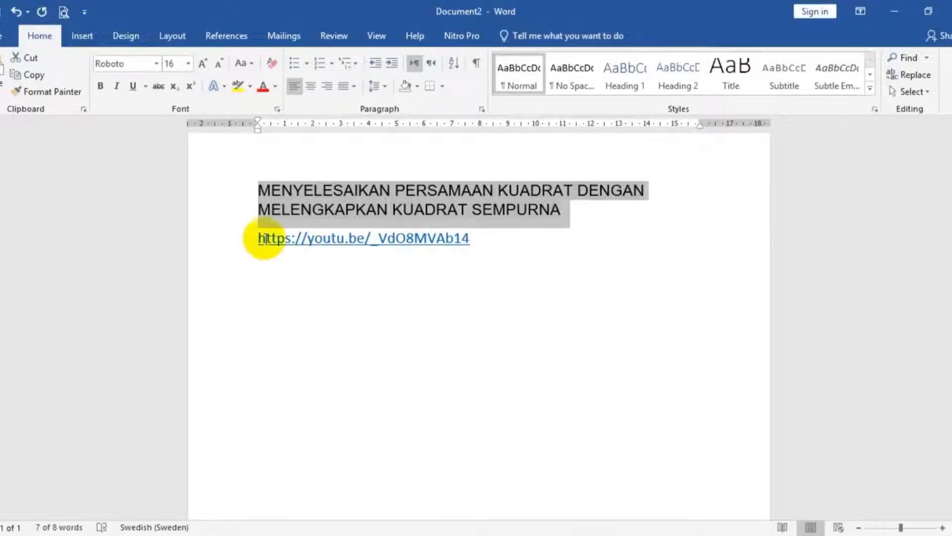
left_click_drag(259, 238, 433, 232)
left_click(414, 237)
left_click(455, 238)
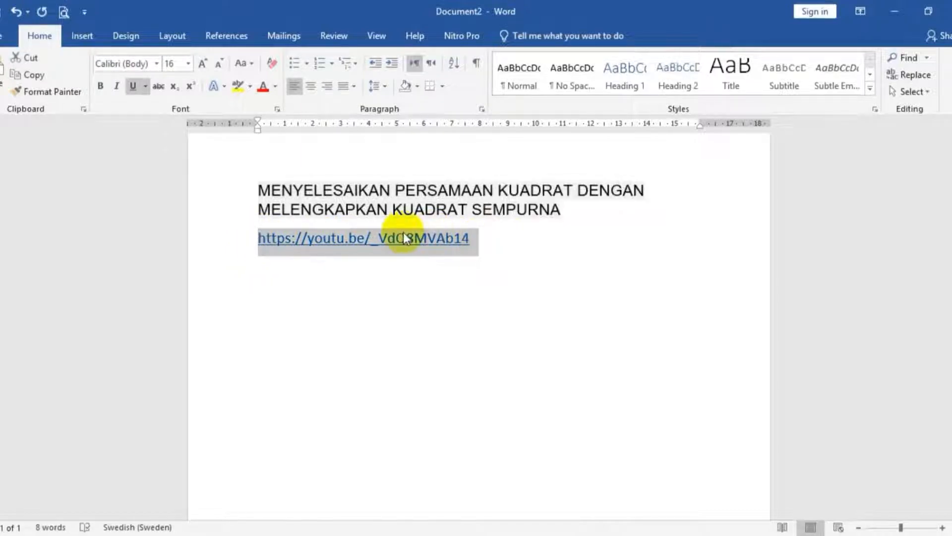
right_click(388, 233)
left_click(416, 268)
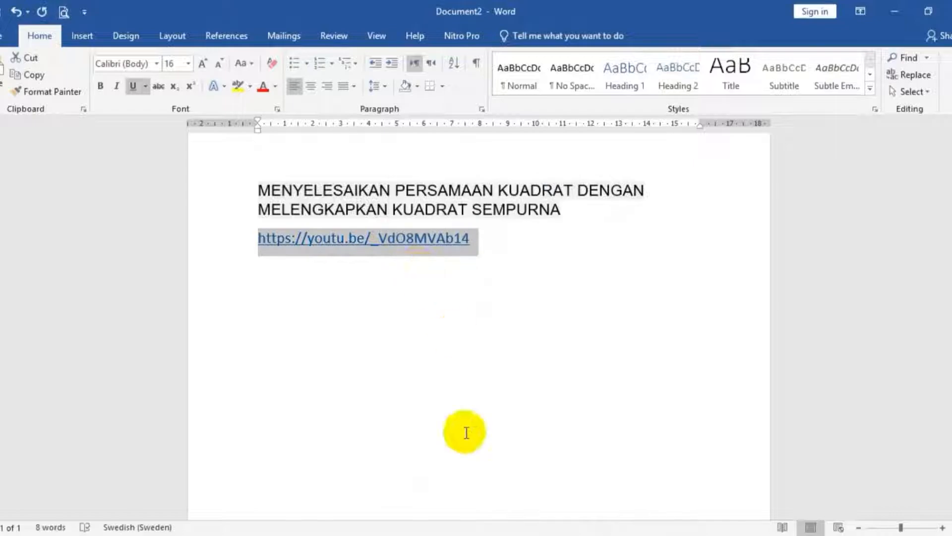
key("alt+Tab")
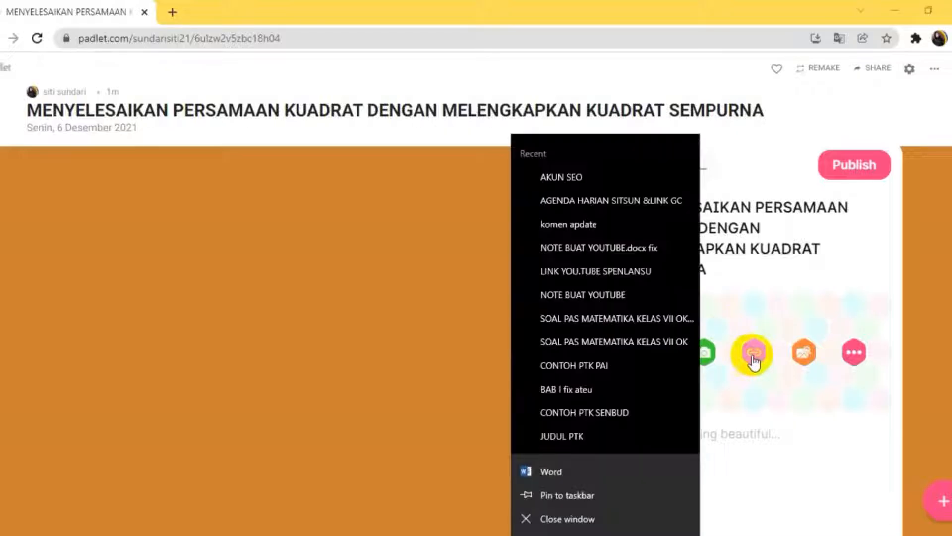
- Attach the copied YouTube link to the new post as its link content
left_click(753, 355)
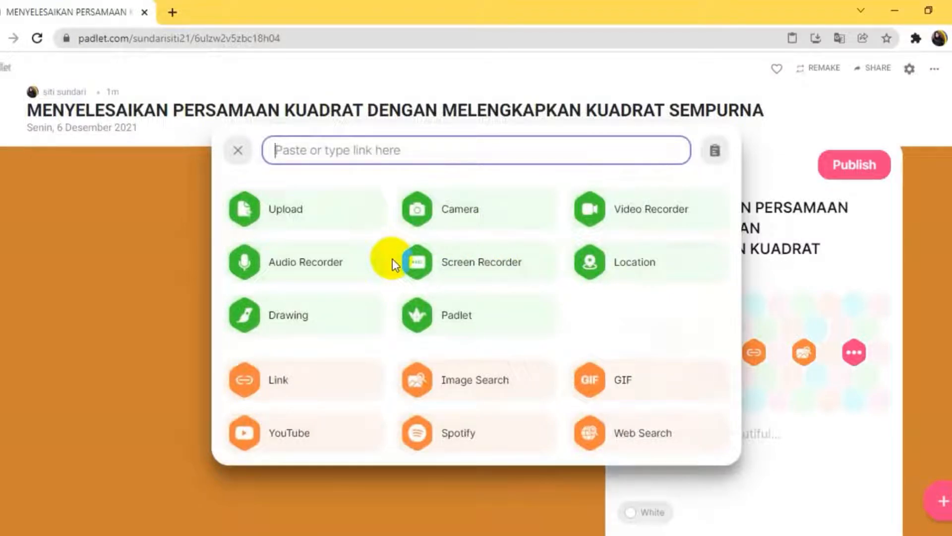
right_click(318, 150)
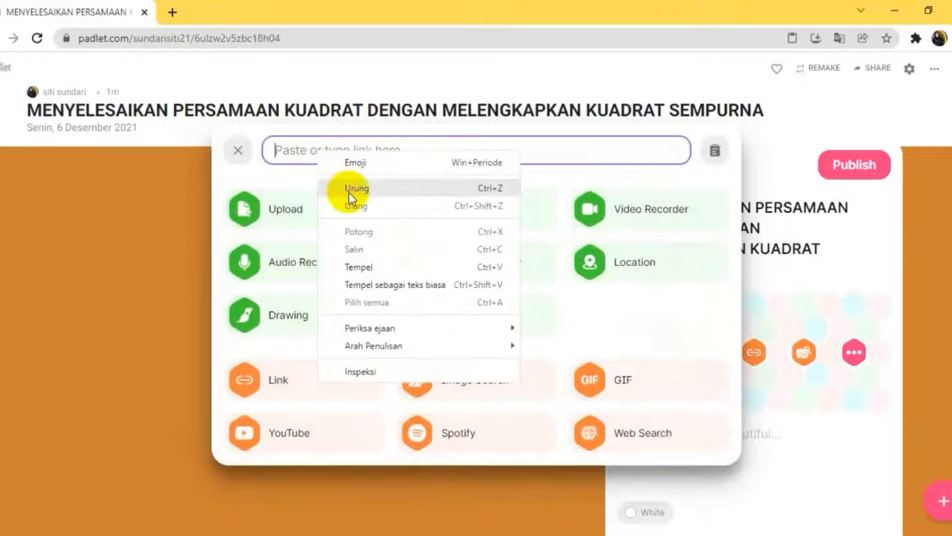
left_click(370, 266)
left_click(716, 151)
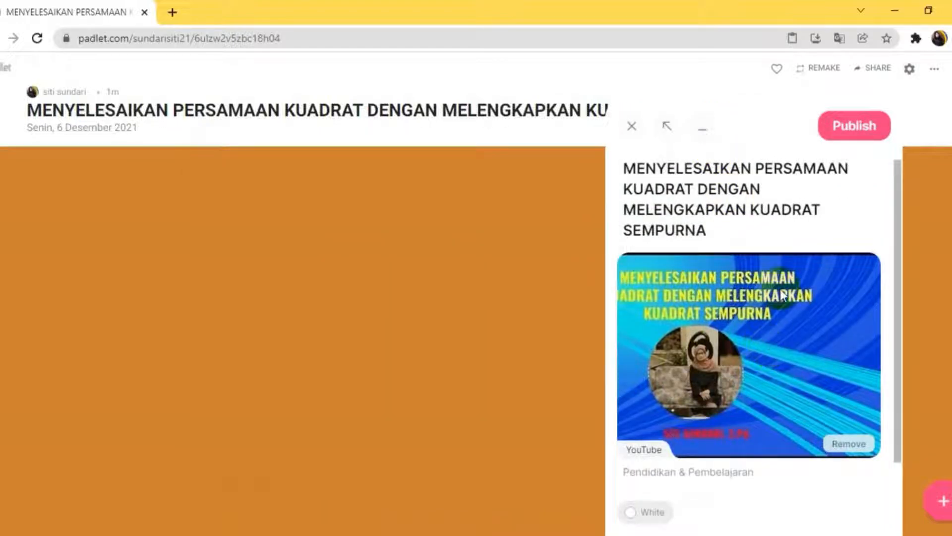
- Set the video post's colour to Red and publish it to the wall
left_click(642, 512)
left_click(654, 336)
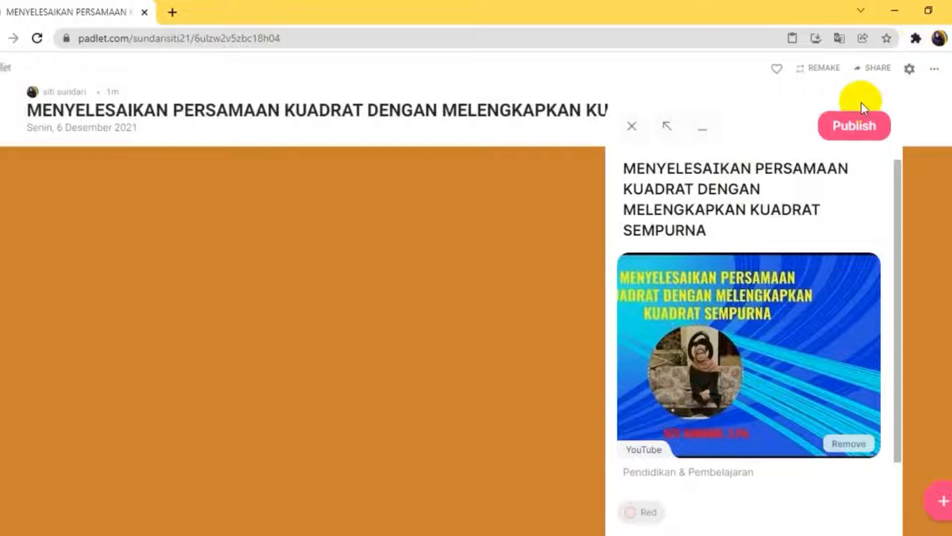
left_click(833, 128)
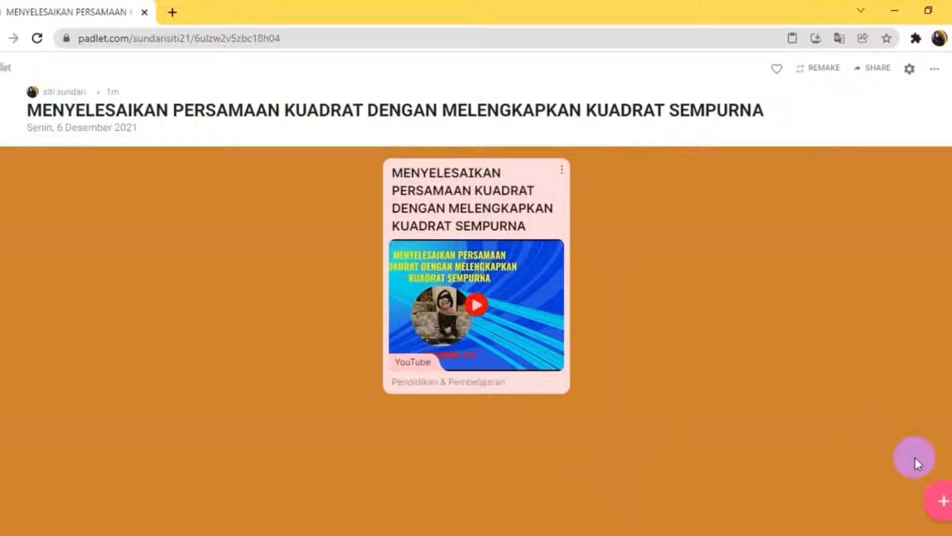
- Start another post on the wall with the subject "Silakan pelajari materi berikut !"
left_click(920, 495)
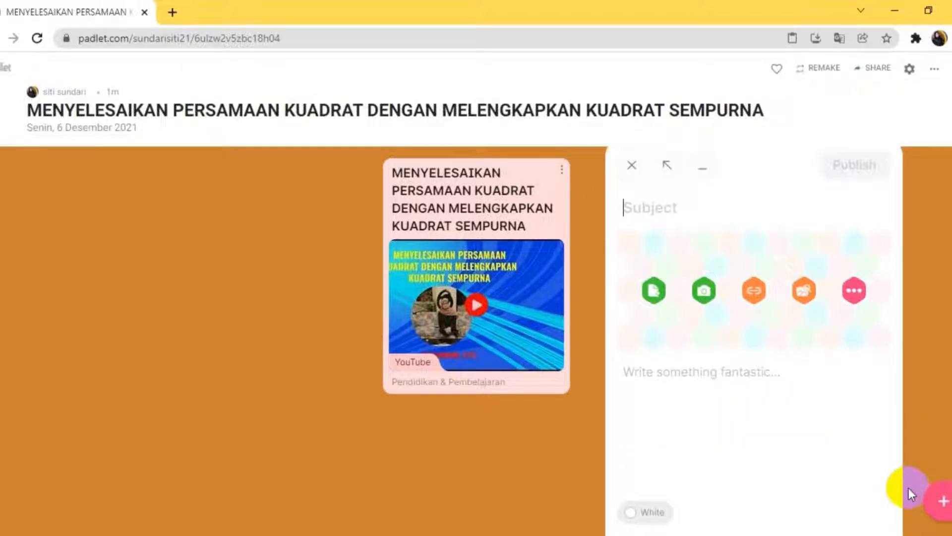
left_click(657, 207)
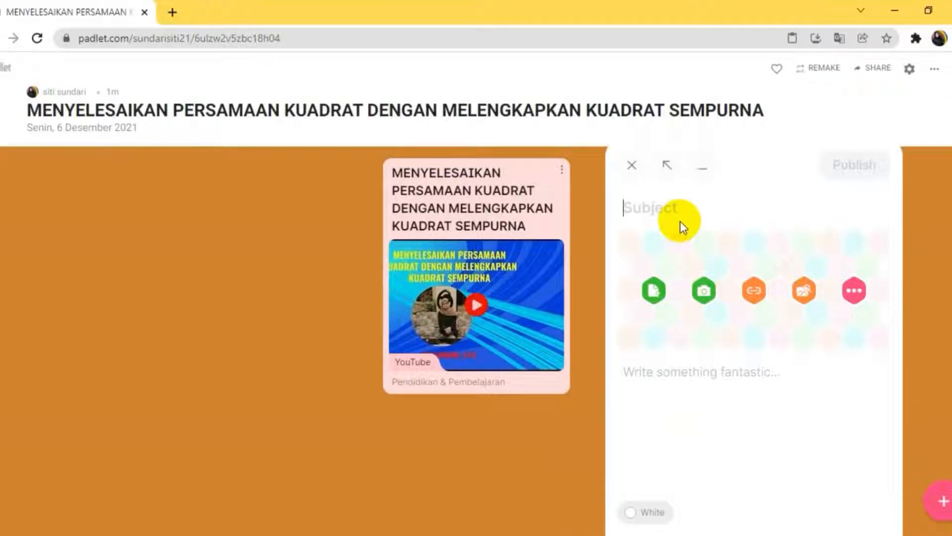
type("sil")
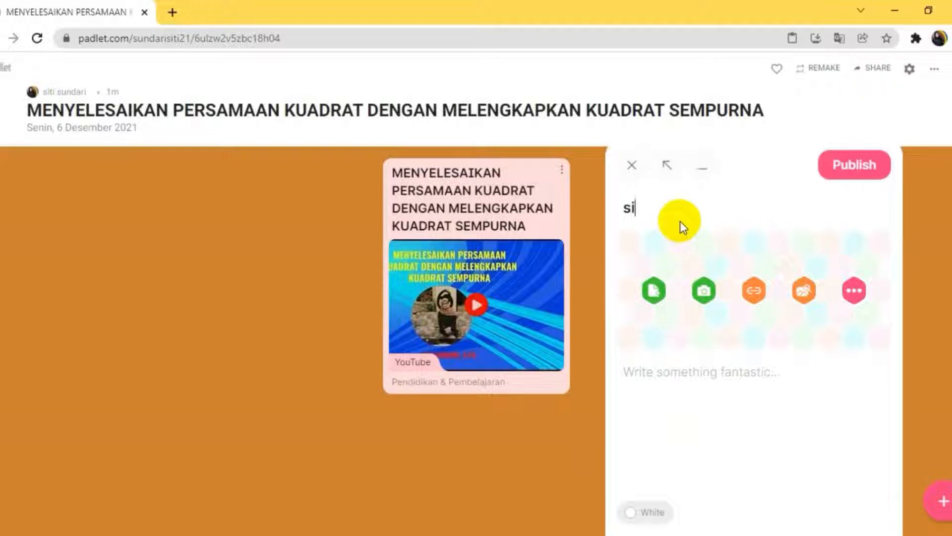
key("BackSpace")
key("BackSpace")
key("BackSpace")
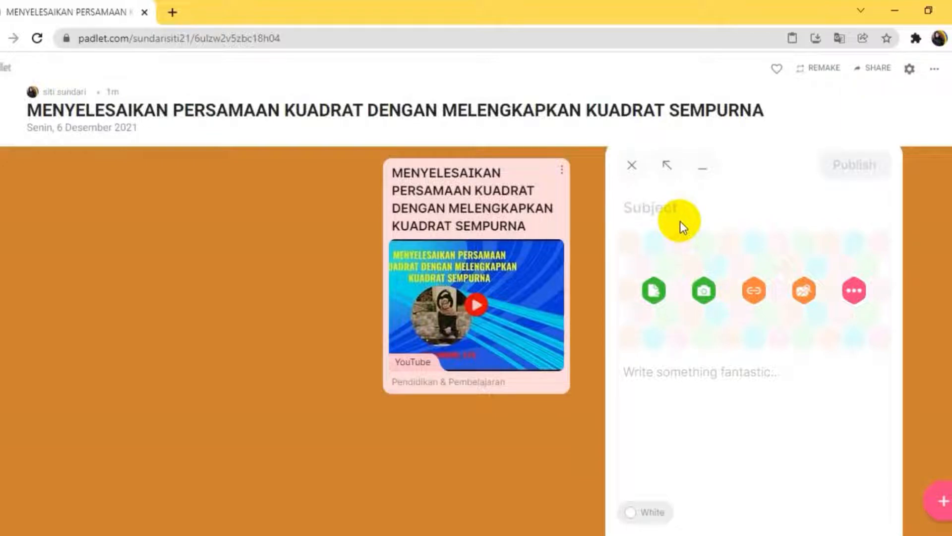
type("Silakan ")
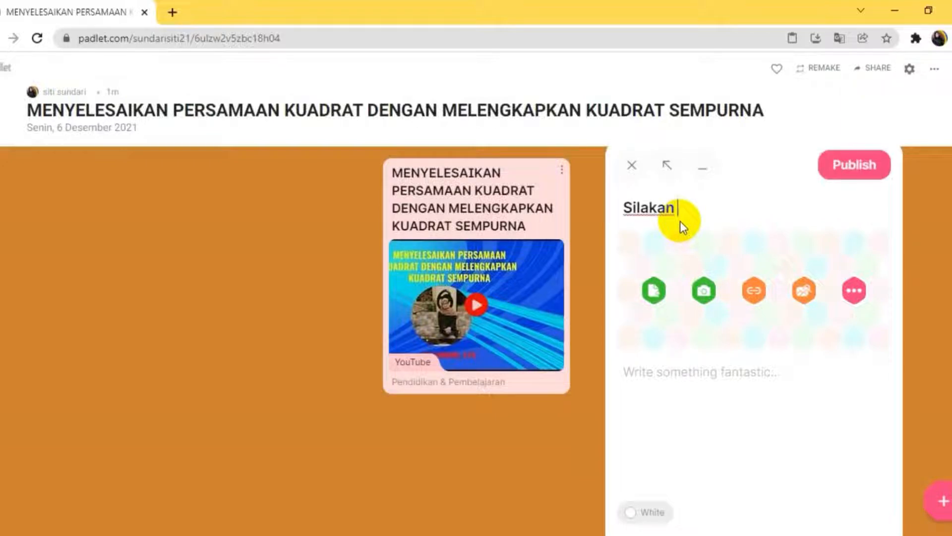
type("pelajari materi berikut")
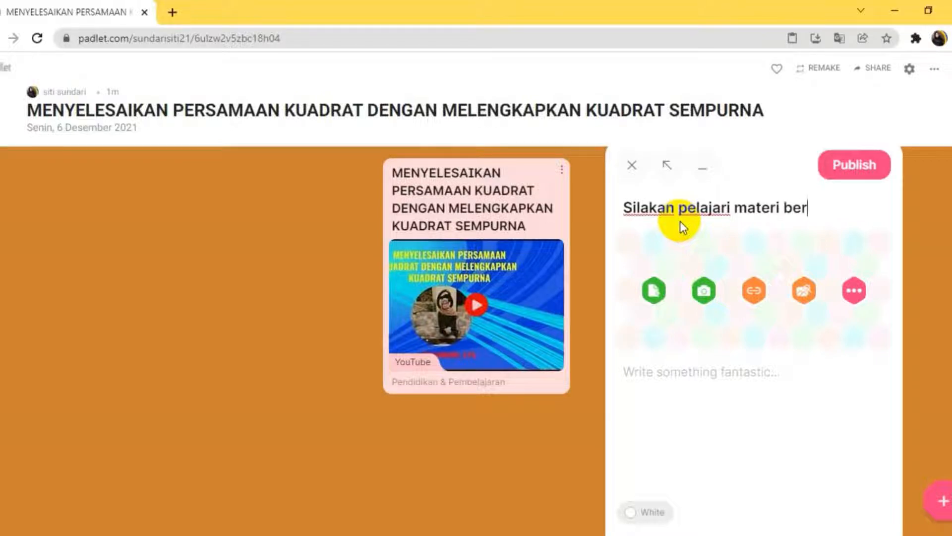
type("!")
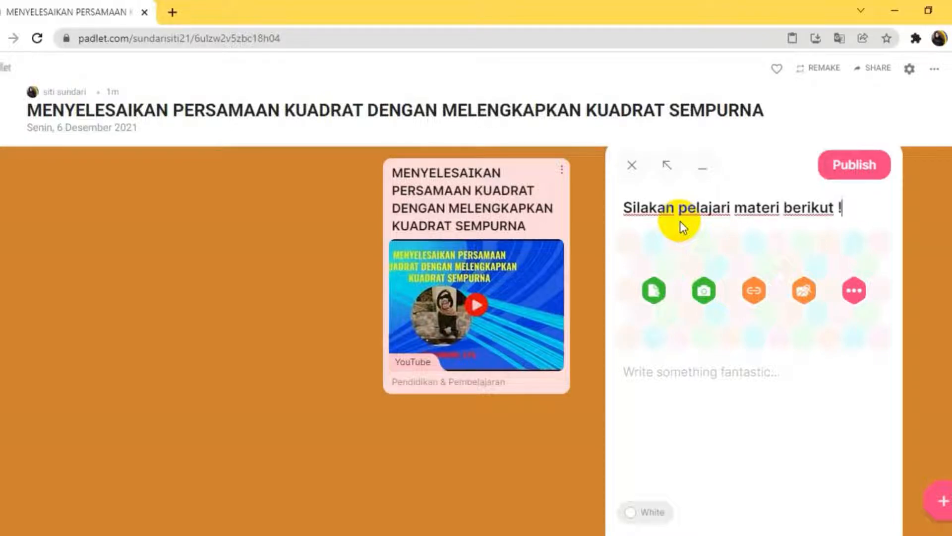
- Upload the PDF MATERI MELENGKAPKAN KUADRAT from the DATA (D:) drive as the new post's attachment
left_click(752, 293)
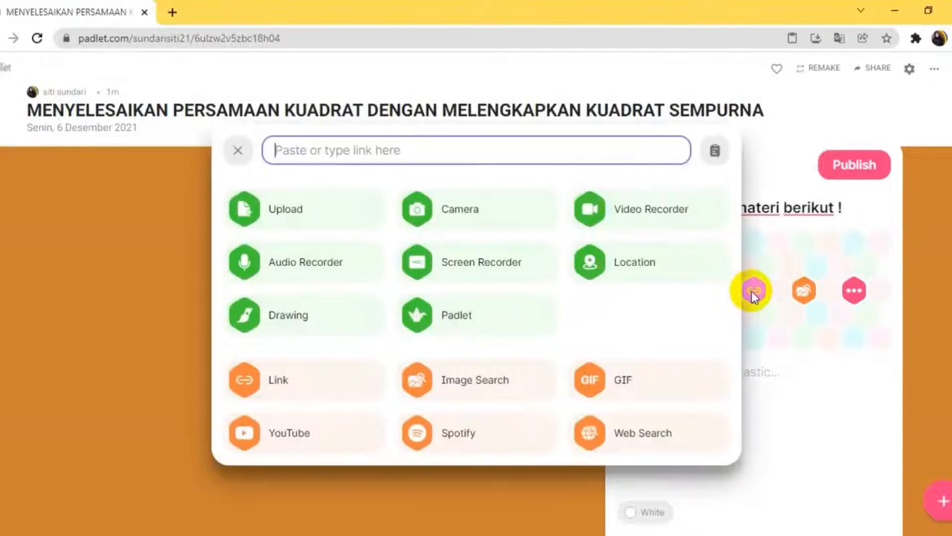
left_click(273, 207)
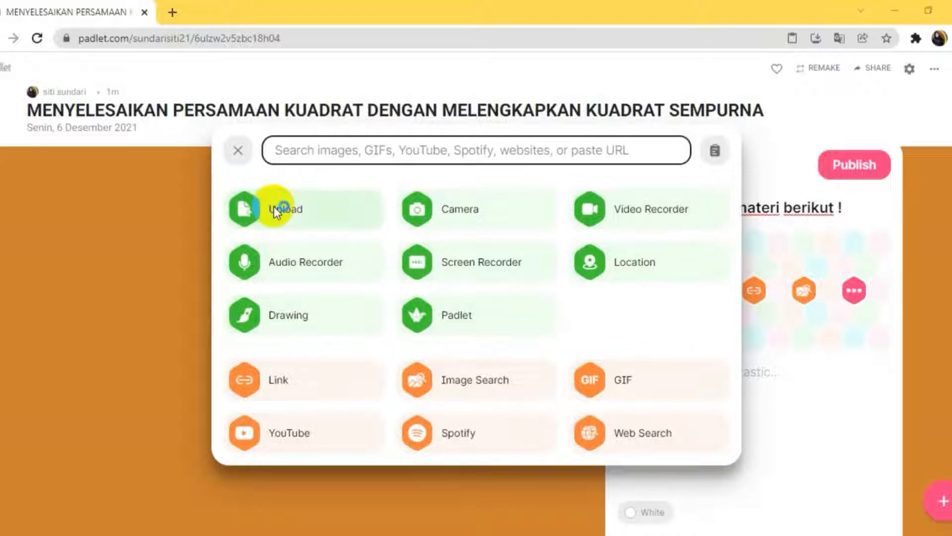
left_click(274, 206)
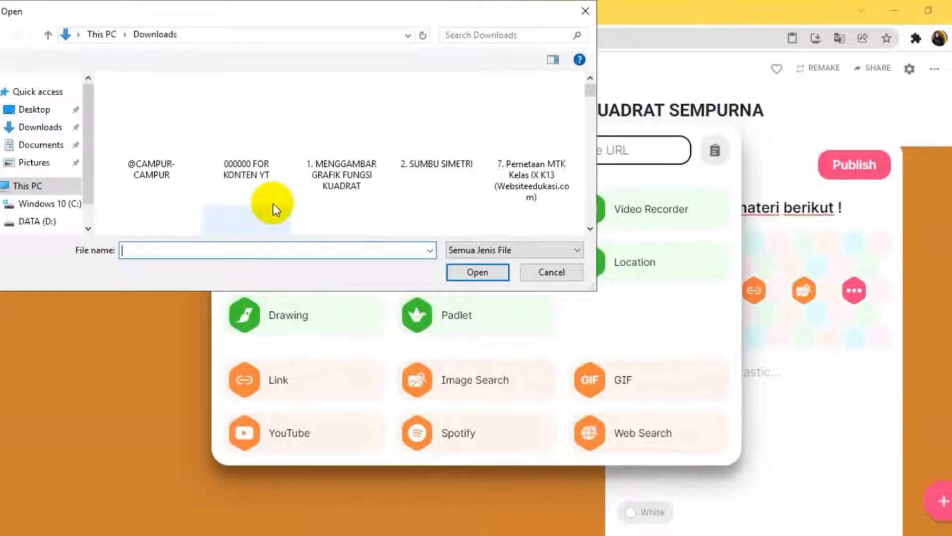
left_click(43, 222)
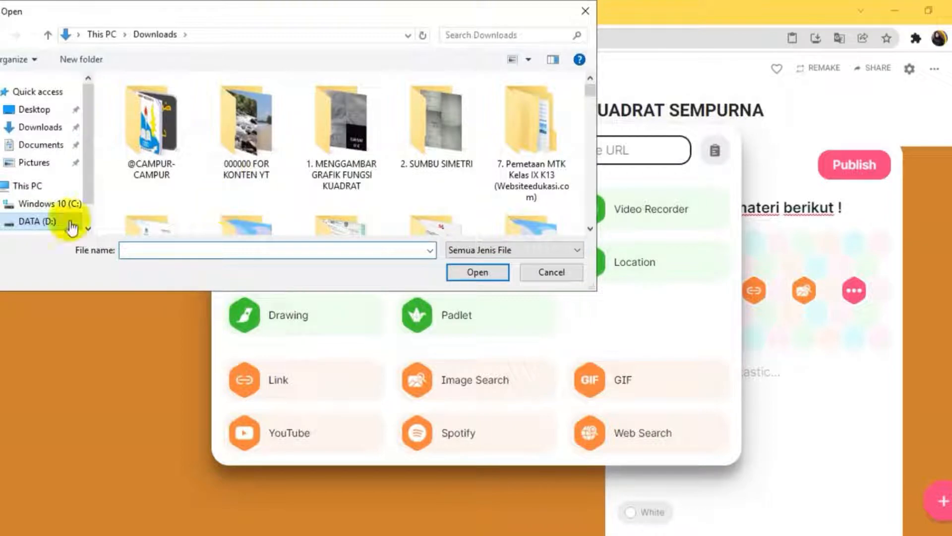
left_click(43, 222)
left_click(308, 119)
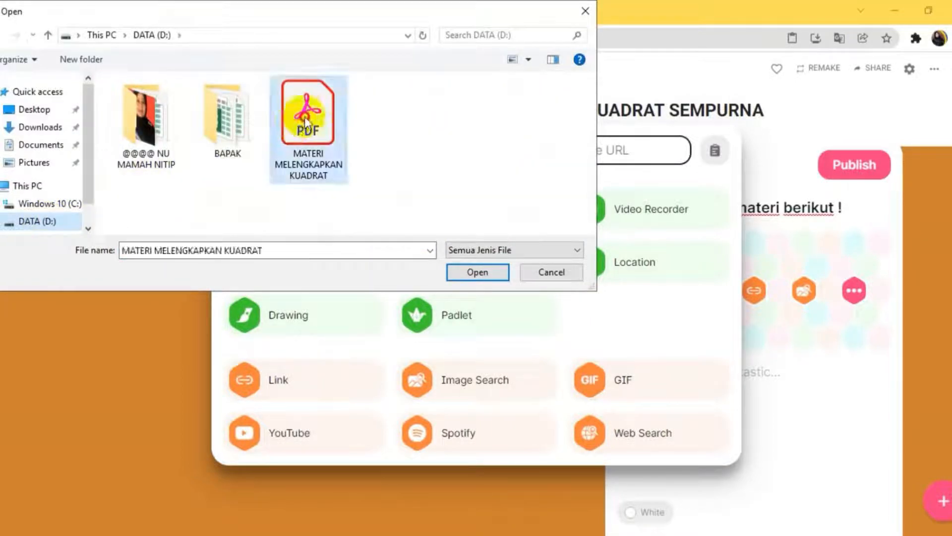
left_click(494, 273)
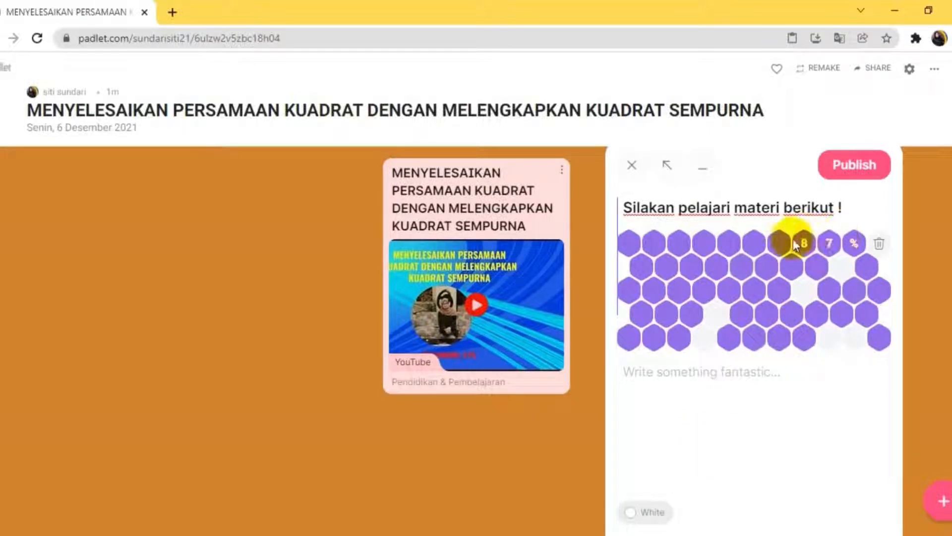
- Set the PDF post's colour to Blue and publish it to the wall
left_click(644, 506)
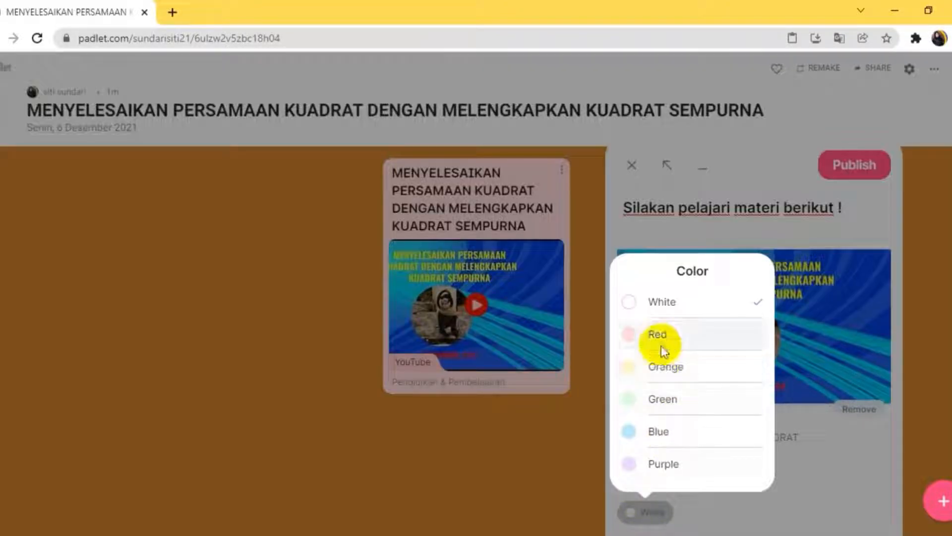
left_click(662, 431)
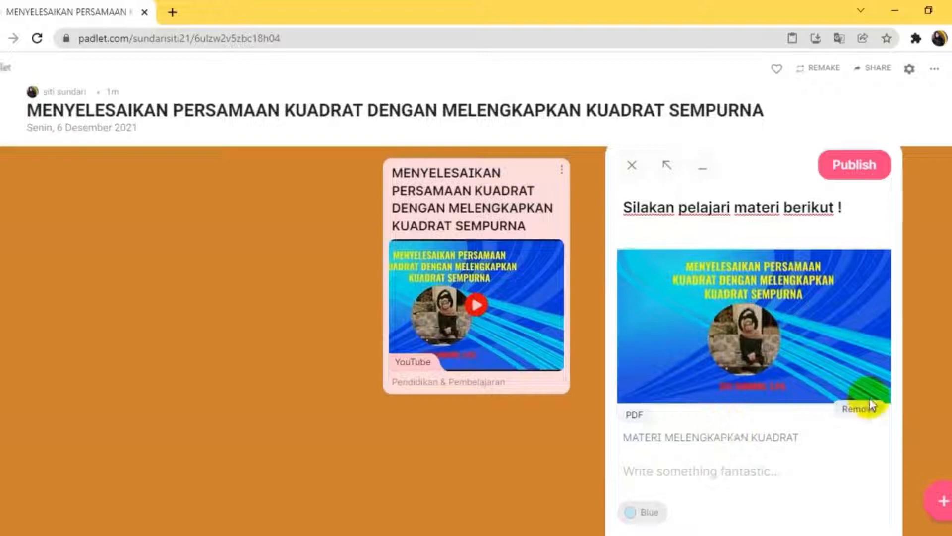
left_click(842, 169)
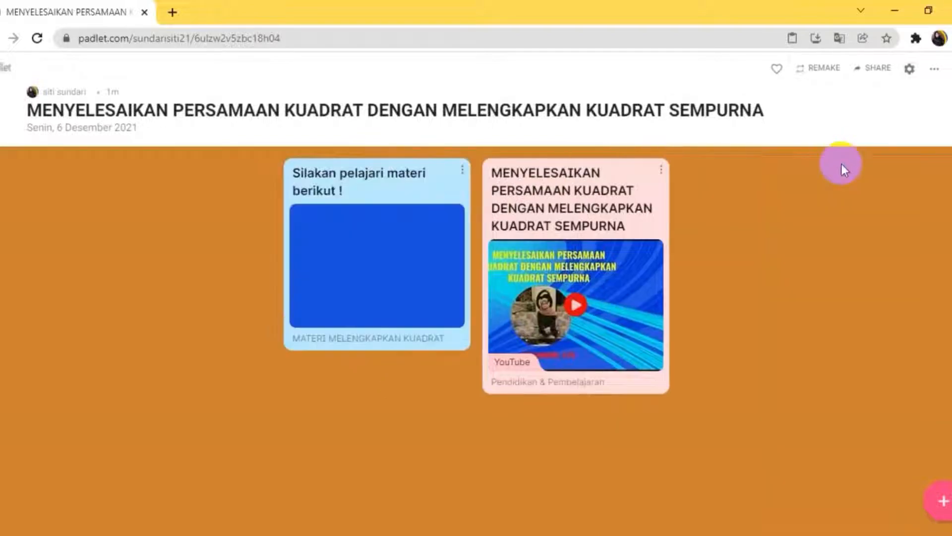